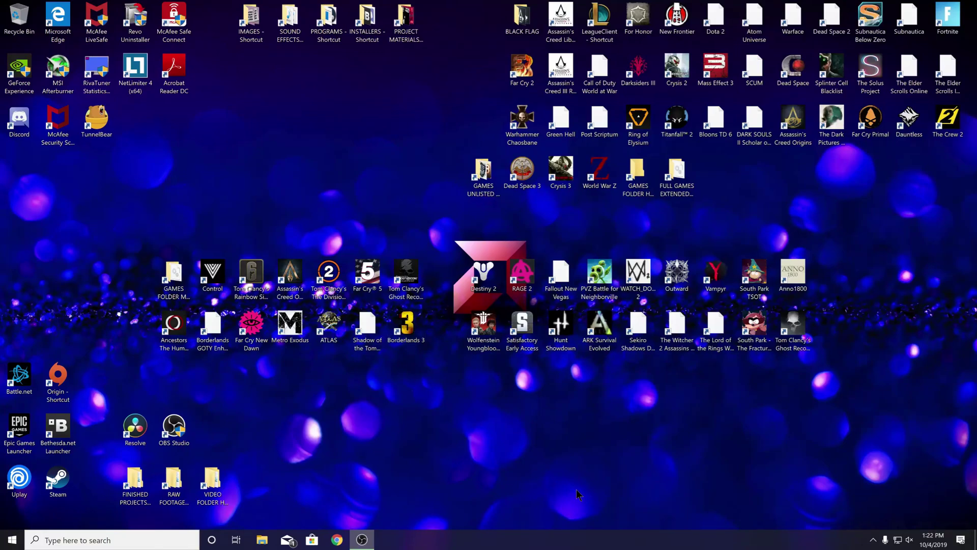
# Step: Focus the desktop and deselect the Resolve shortcut
pyautogui.click(314, 420)
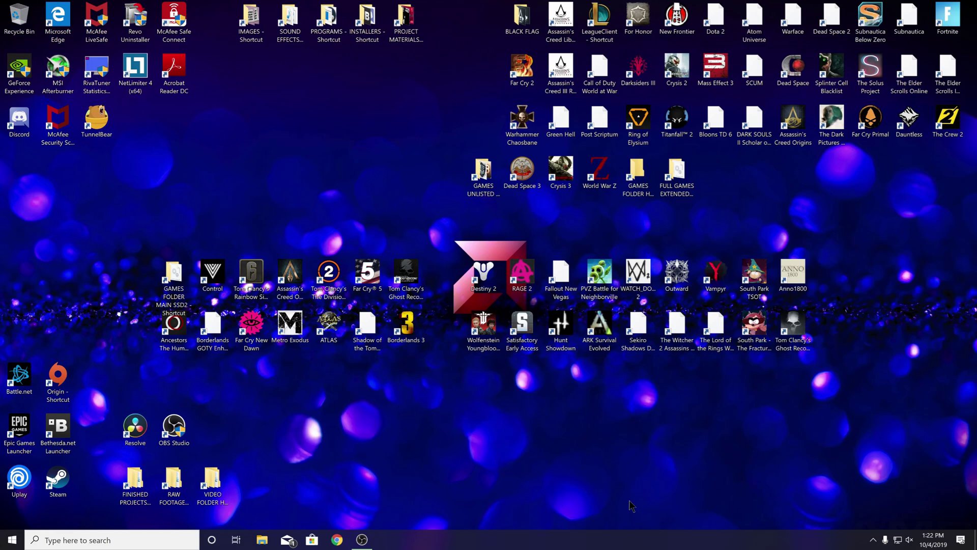
pyautogui.click(135, 426)
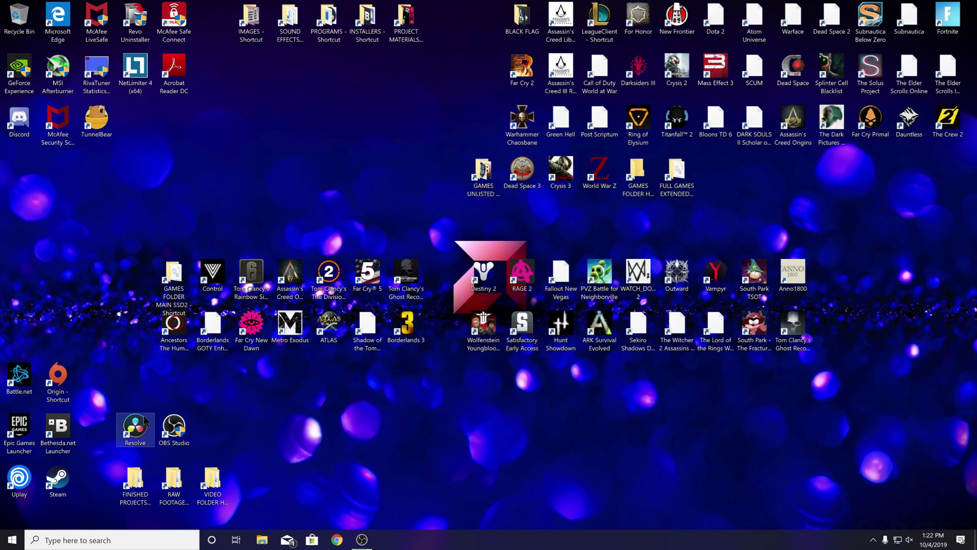
pyautogui.click(204, 453)
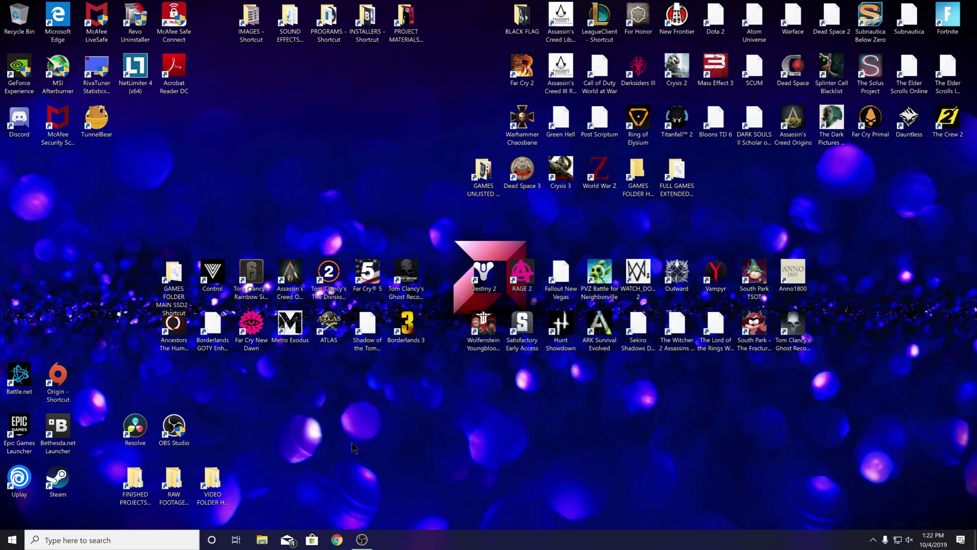
# Step: Start Origin from its desktop shortcut and let it load the My Home page
pyautogui.doubleClick(58, 378)
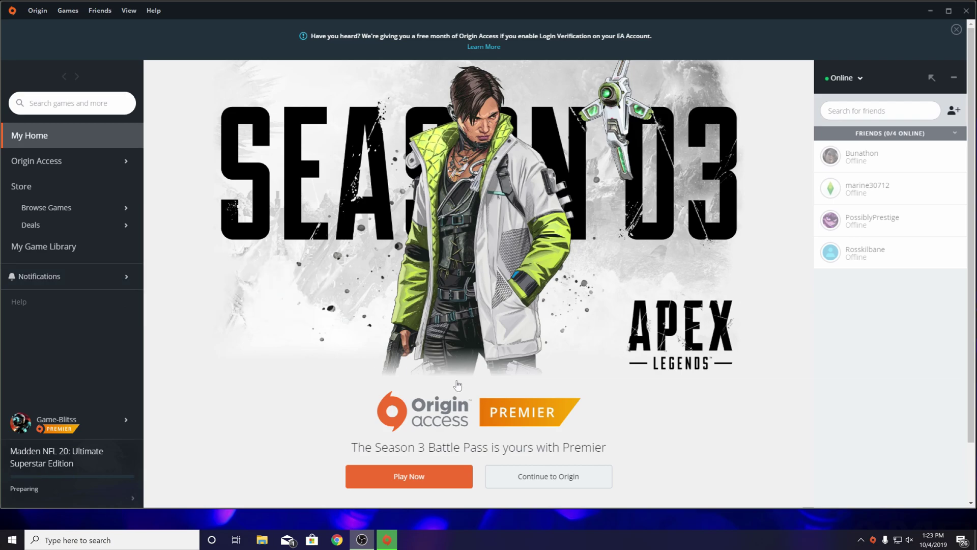
pyautogui.moveTo(104, 509)
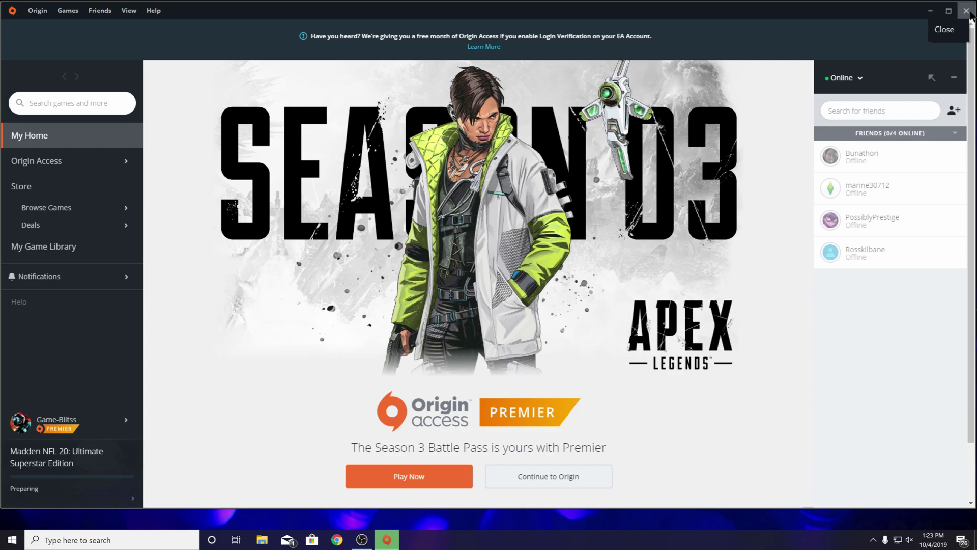
# Step: Close Origin and search Windows for msconfig
pyautogui.click(966, 10)
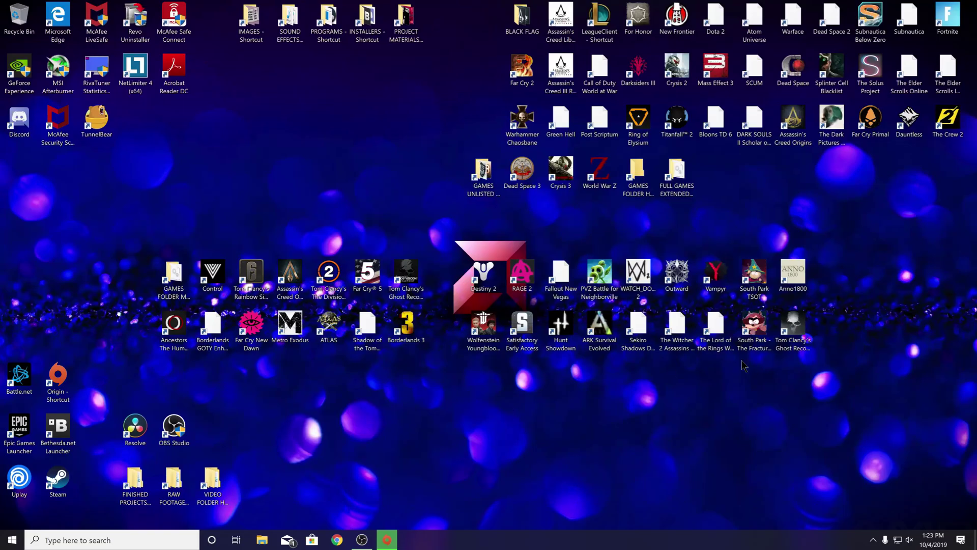
pyautogui.click(163, 542)
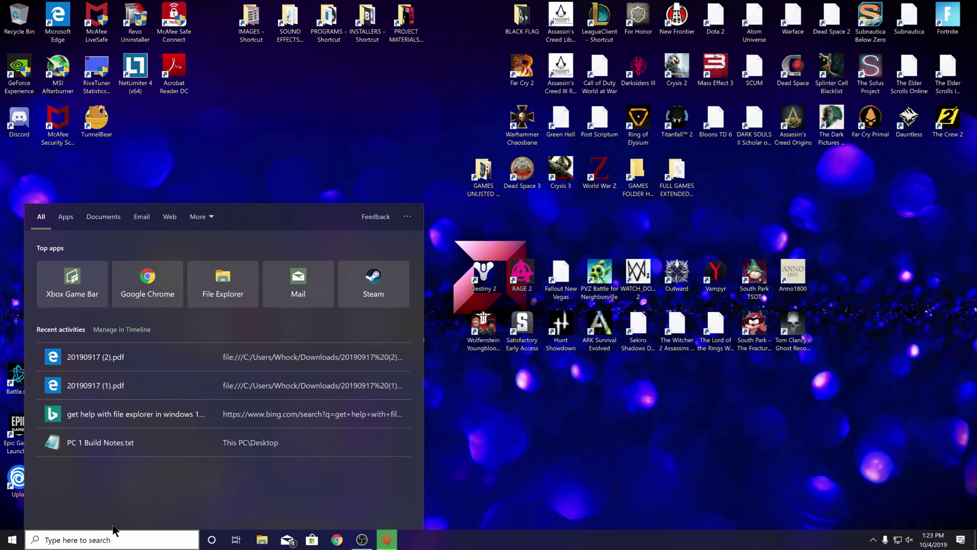
pyautogui.write('mscon')
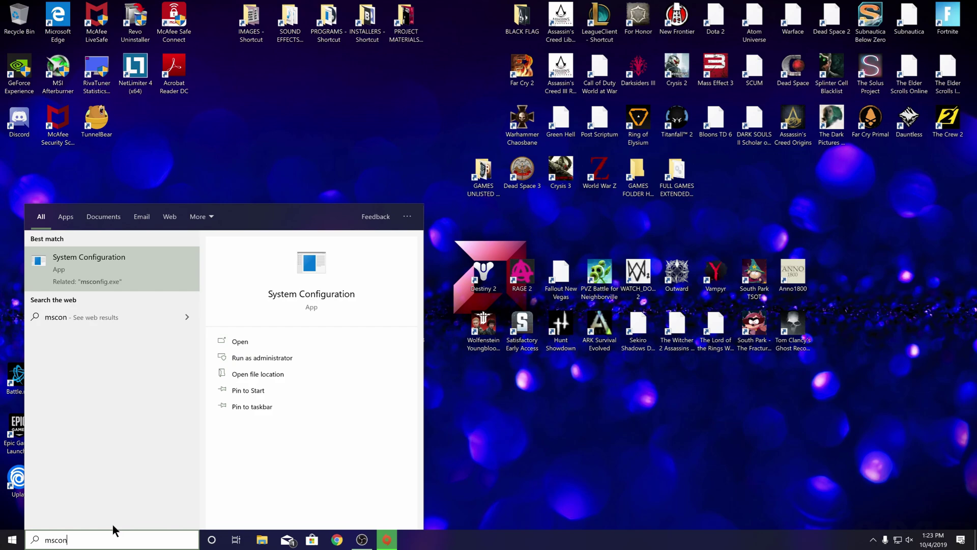
pyautogui.write('fig')
pyautogui.press('BackSpace')
pyautogui.press('BackSpace')
pyautogui.press('BackSpace')
pyautogui.write('fiu')
pyautogui.press('BackSpace')
pyautogui.write('g')
# Step: Open System Configuration and choose Selective startup without loading startup items
pyautogui.click(90, 271)
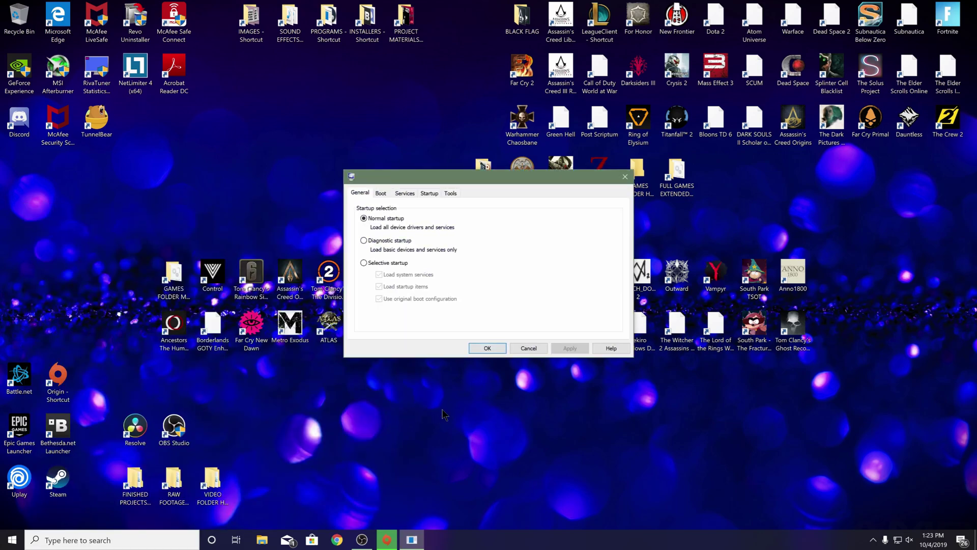
pyautogui.click(374, 262)
pyautogui.click(389, 288)
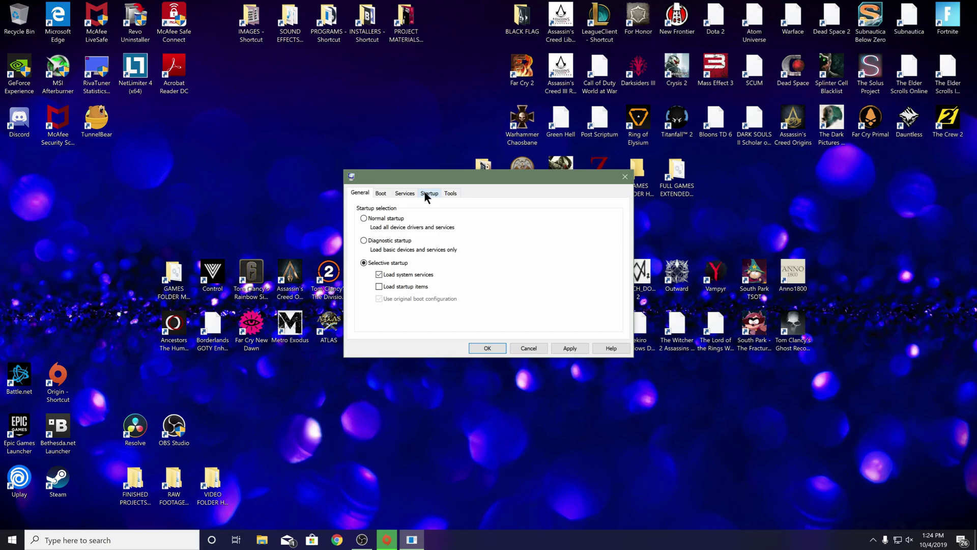
# Step: Hide all Microsoft services, disable every remaining service, and go to the Startup tab
pyautogui.click(402, 193)
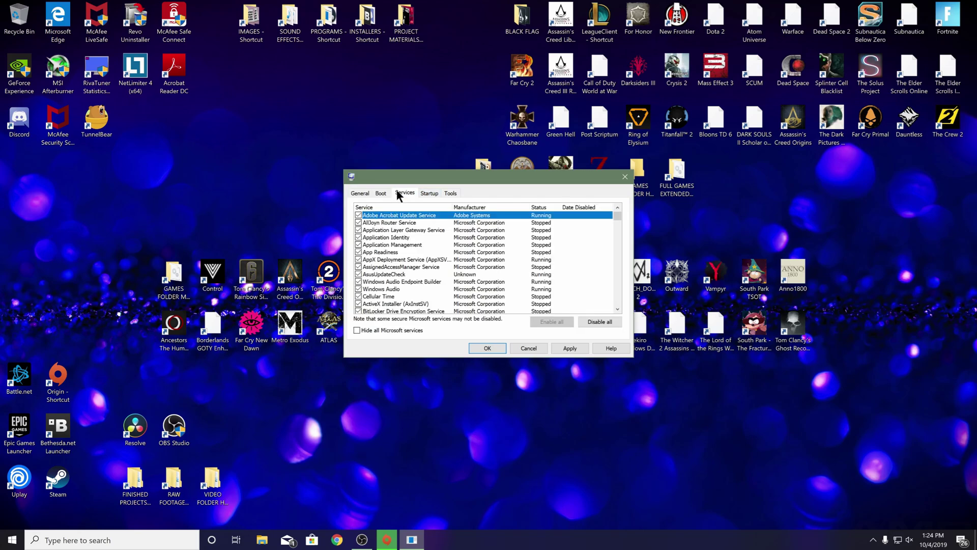
pyautogui.click(357, 331)
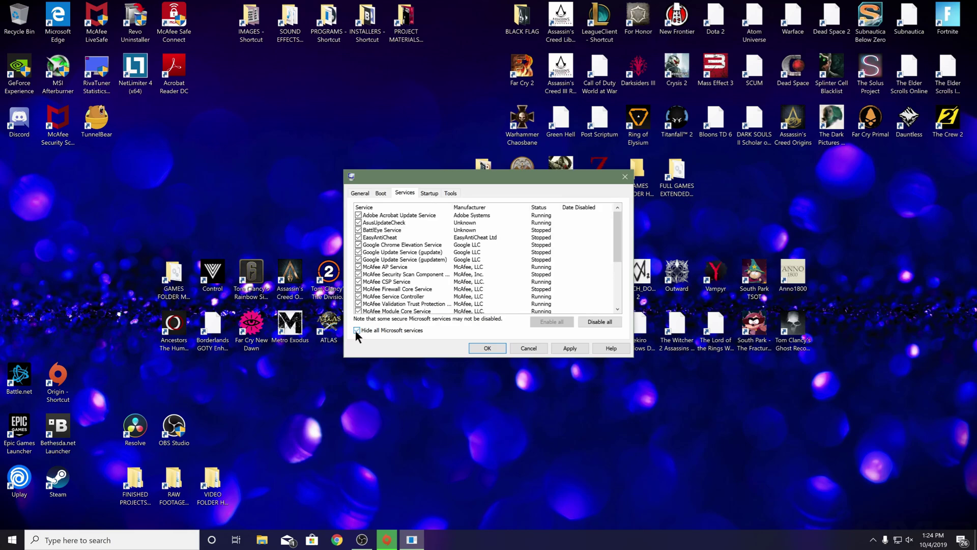
pyautogui.click(594, 323)
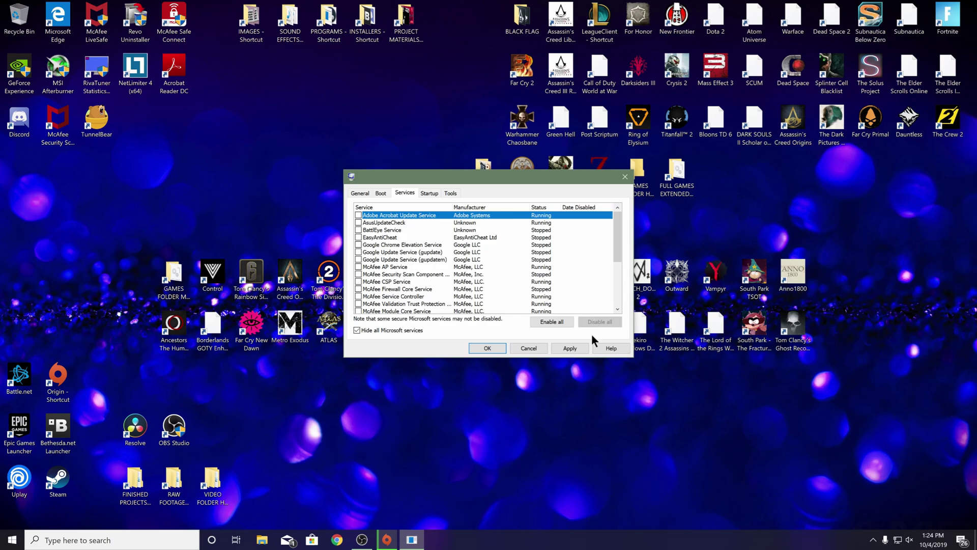
pyautogui.click(437, 195)
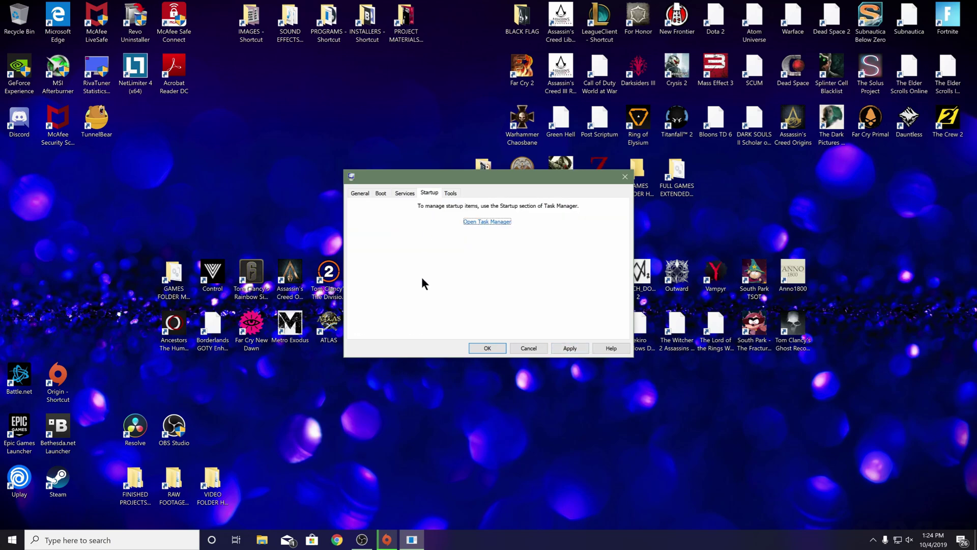
# Step: Open Task Manager's startup apps and inspect the Discord and McAfee entries without changing them
pyautogui.click(488, 223)
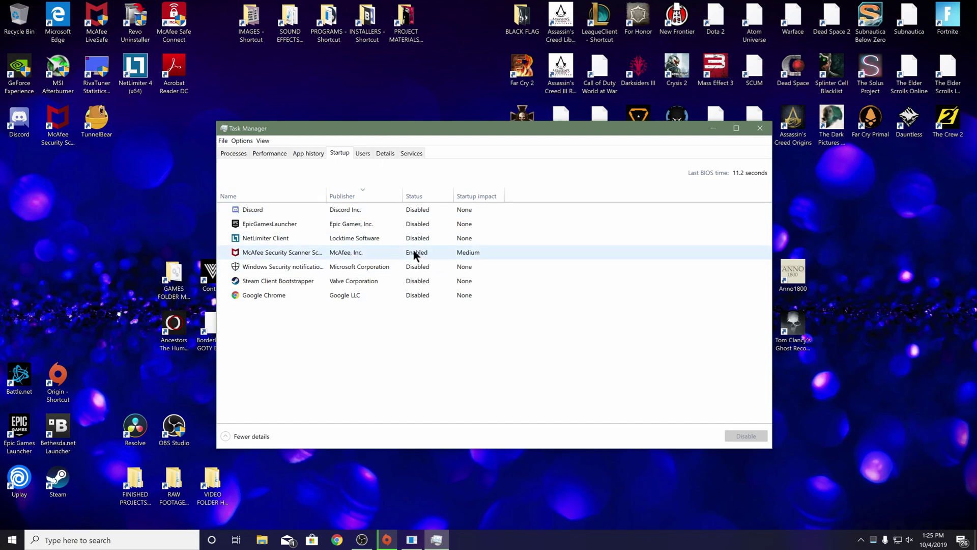
pyautogui.rightClick(271, 207)
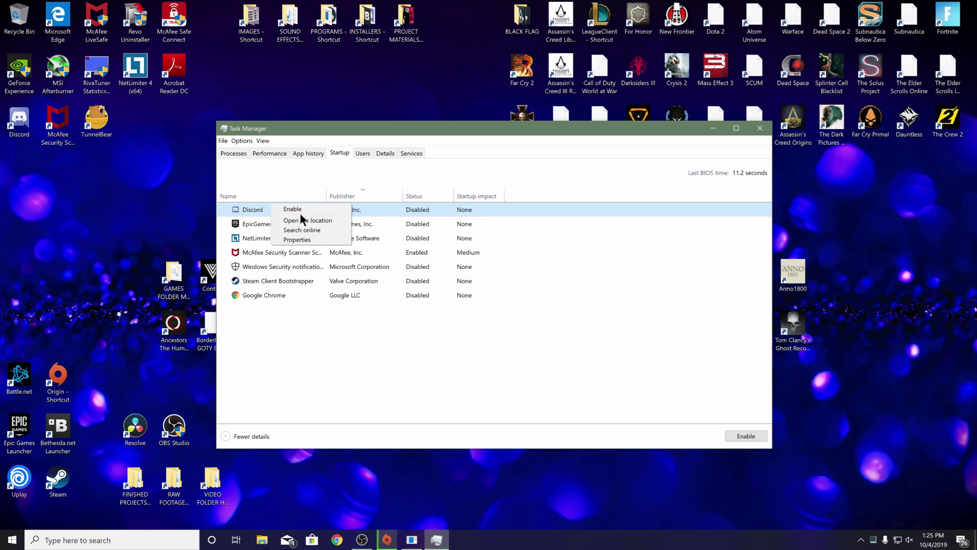
pyautogui.click(561, 319)
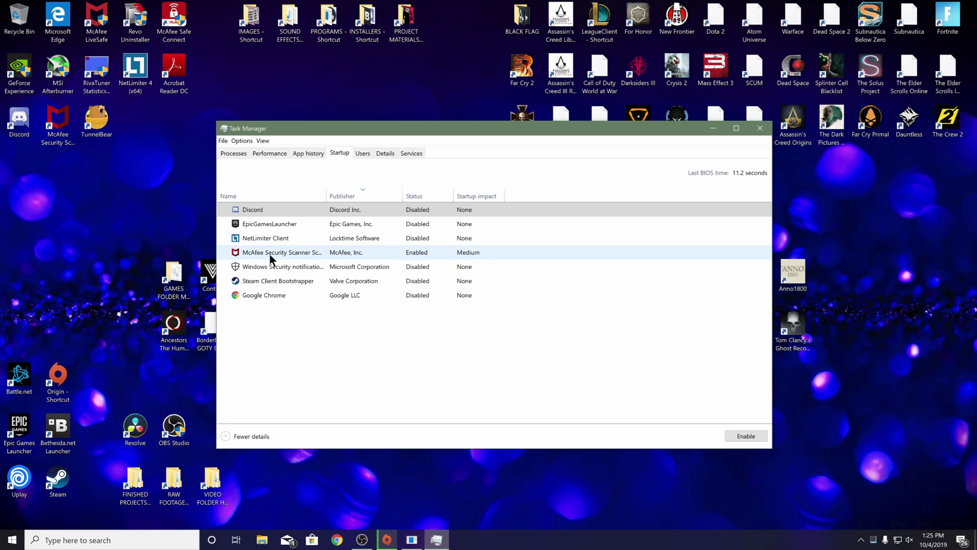
pyautogui.rightClick(415, 252)
pyautogui.click(426, 380)
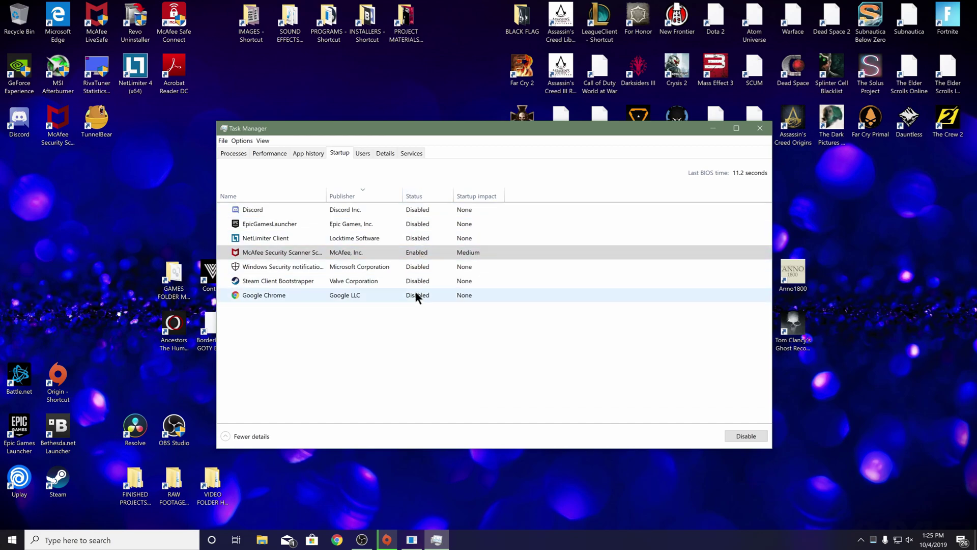
# Step: Cycle through Task Manager's tabs and return to the Startup list
pyautogui.click(409, 153)
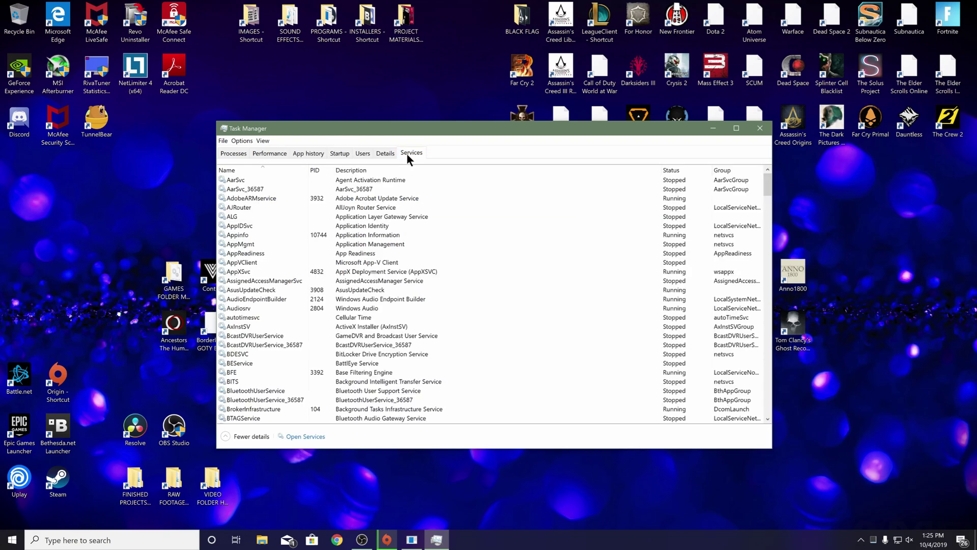
pyautogui.click(384, 154)
pyautogui.click(360, 153)
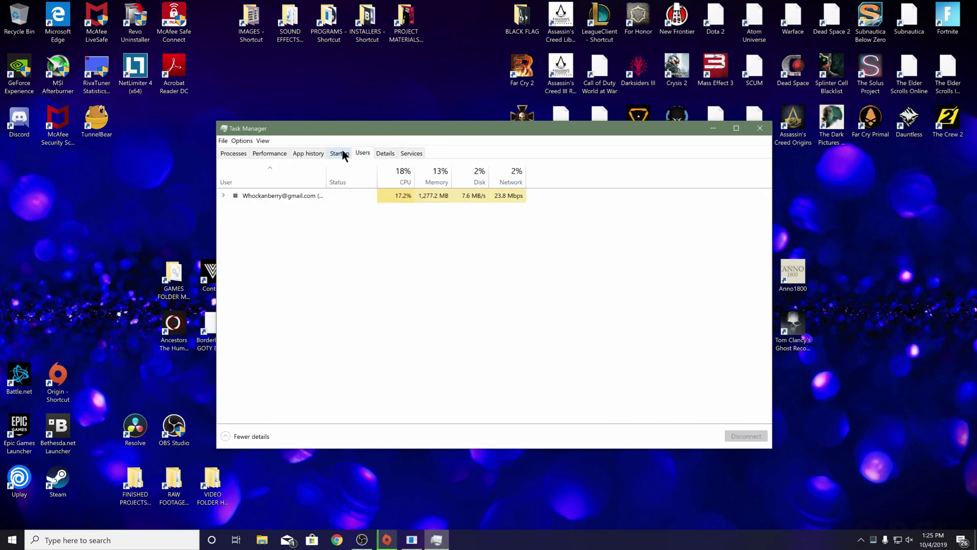
pyautogui.click(340, 154)
pyautogui.click(313, 151)
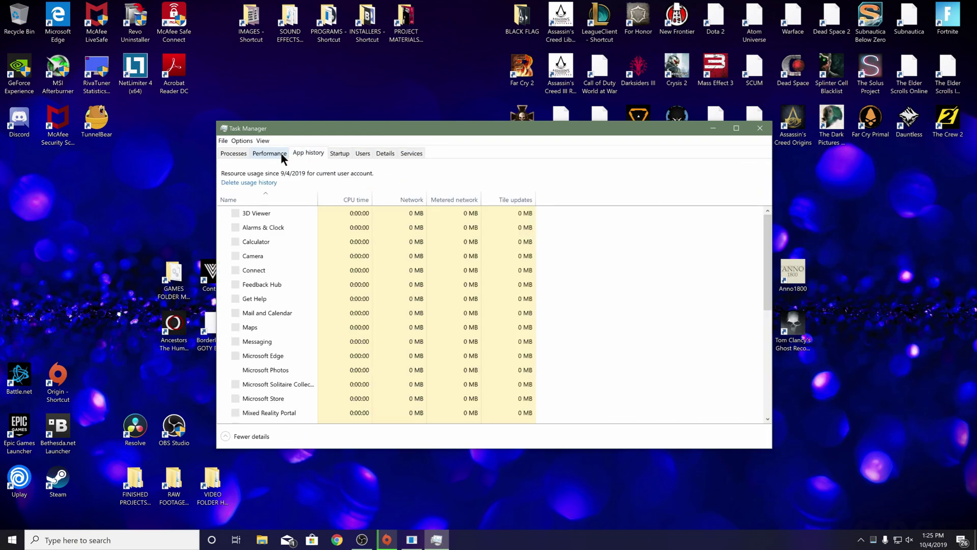
pyautogui.click(280, 152)
pyautogui.click(247, 154)
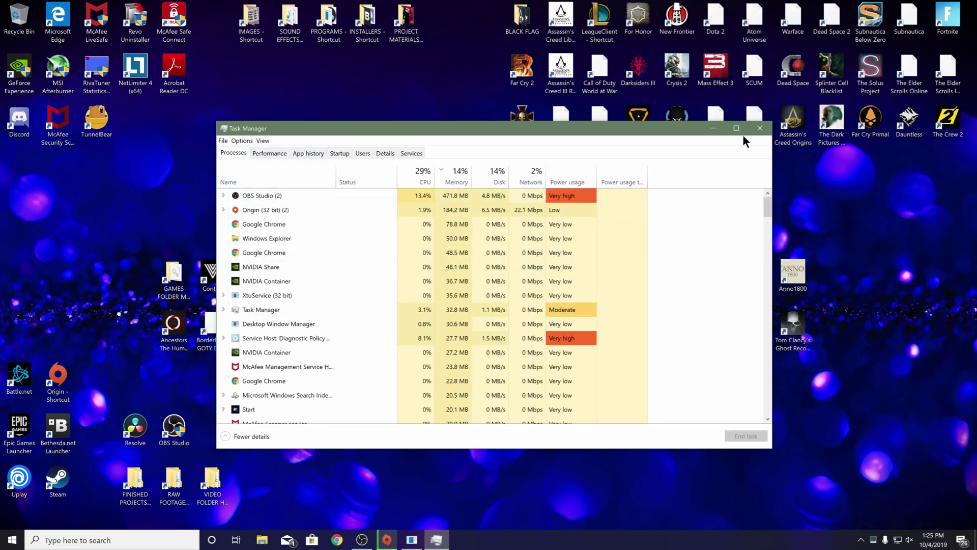
pyautogui.click(339, 153)
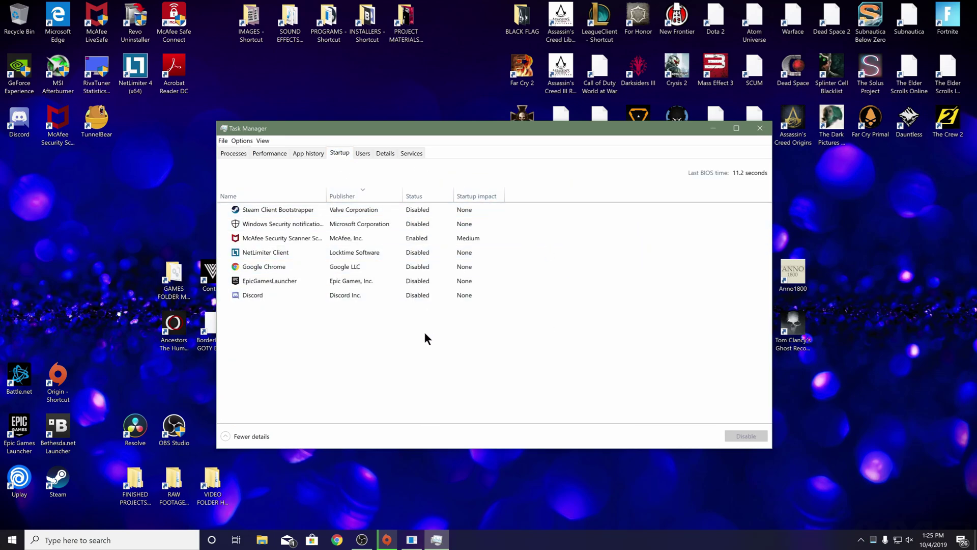
# Step: Close Task Manager and cycle the msconfig tabs, ending on the non-Microsoft Services list
pyautogui.click(758, 134)
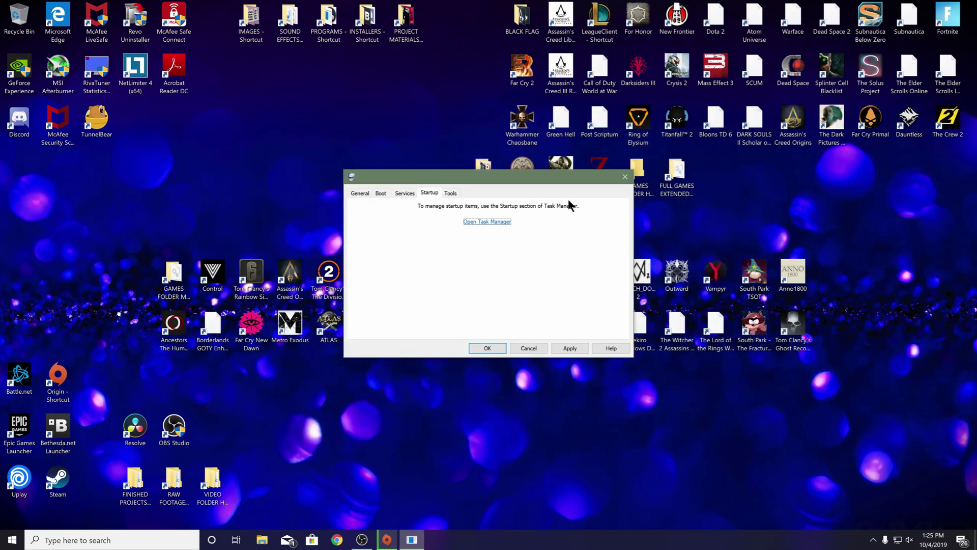
pyautogui.click(451, 195)
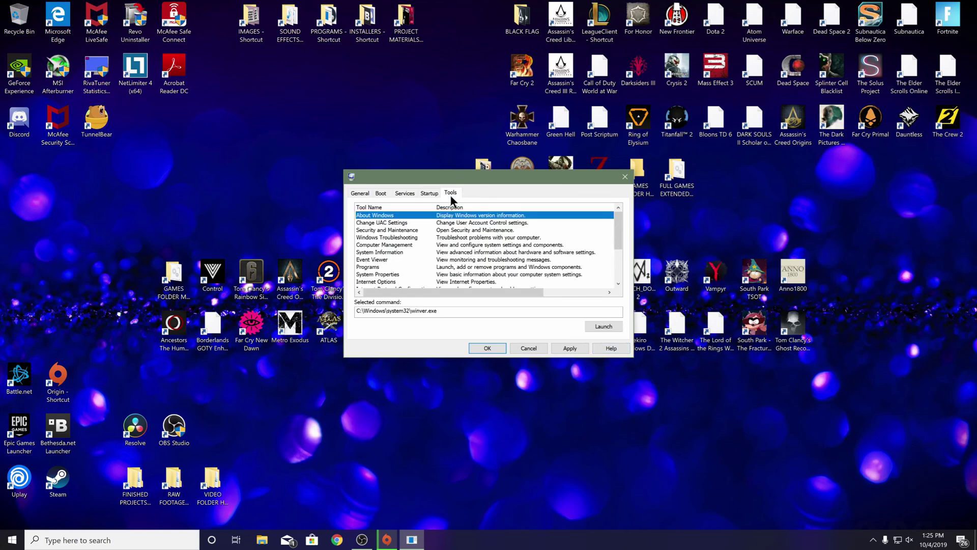
pyautogui.click(427, 194)
pyautogui.click(402, 193)
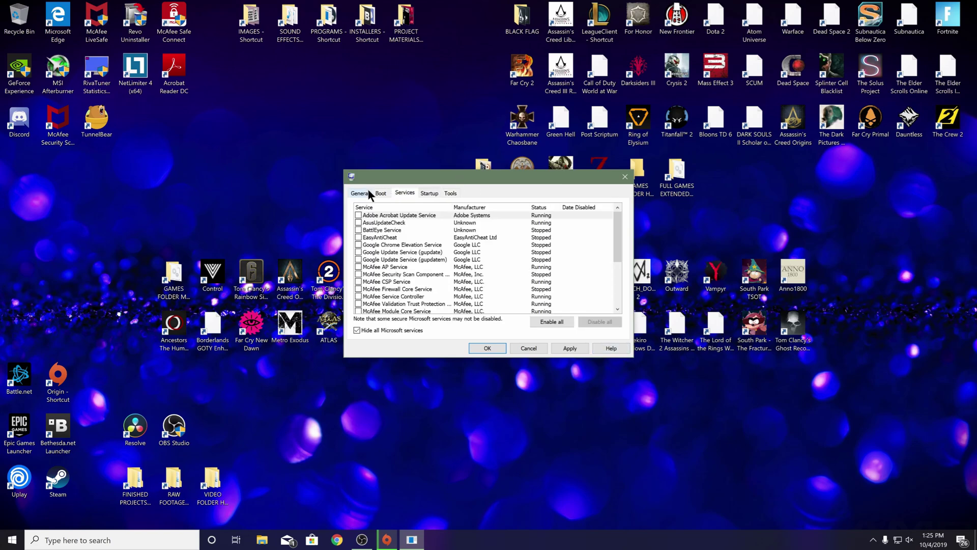
pyautogui.click(369, 191)
pyautogui.click(379, 194)
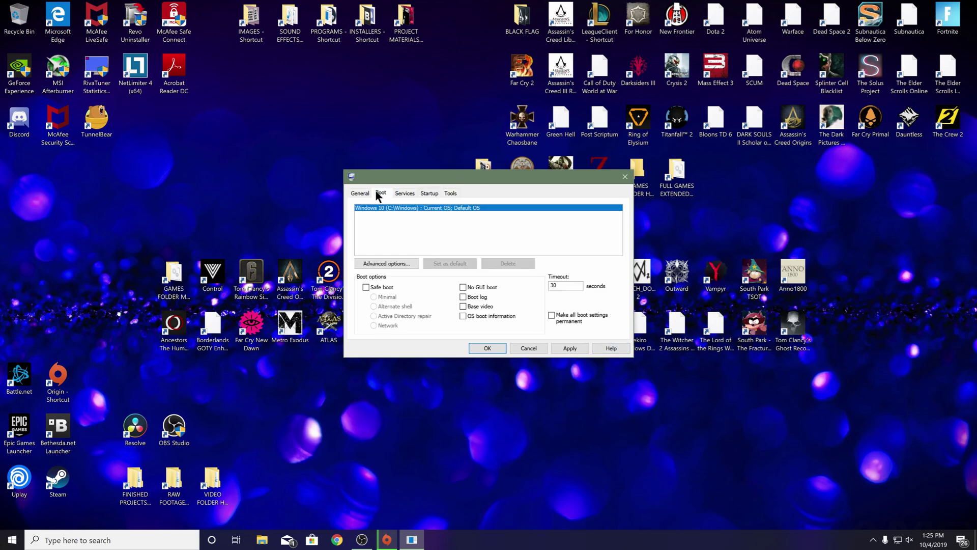
pyautogui.click(405, 194)
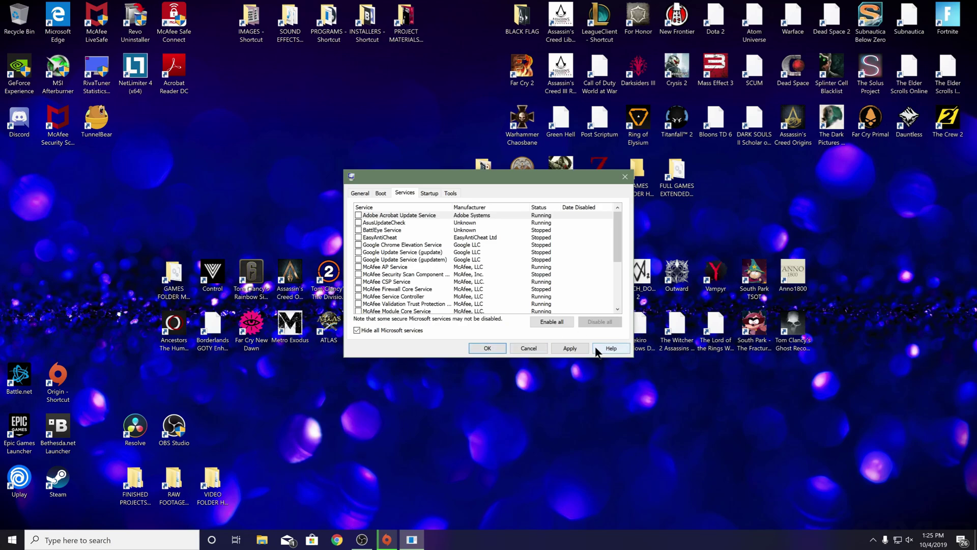
pyautogui.click(522, 425)
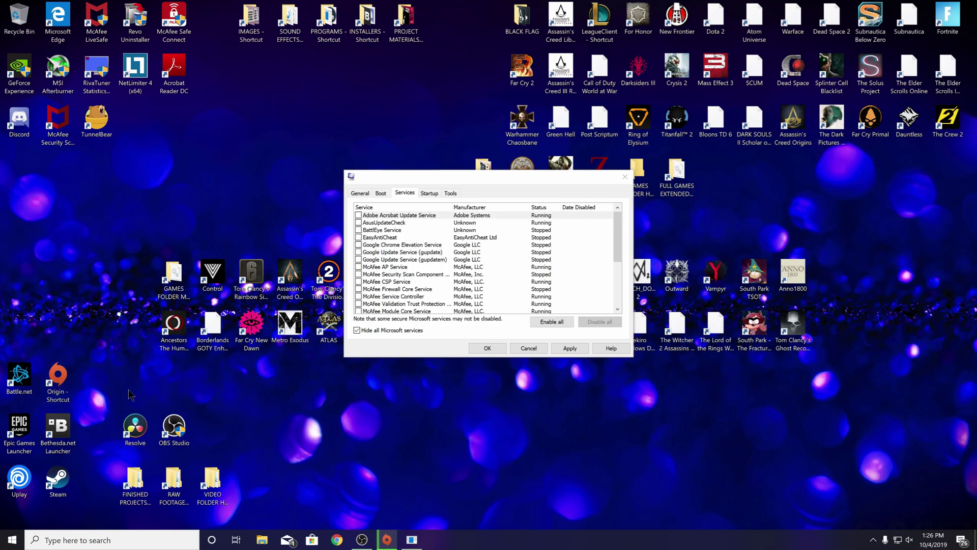
# Step: Review the Startup, Services, Boot and General tabs, finishing on the Tools list
pyautogui.click(430, 193)
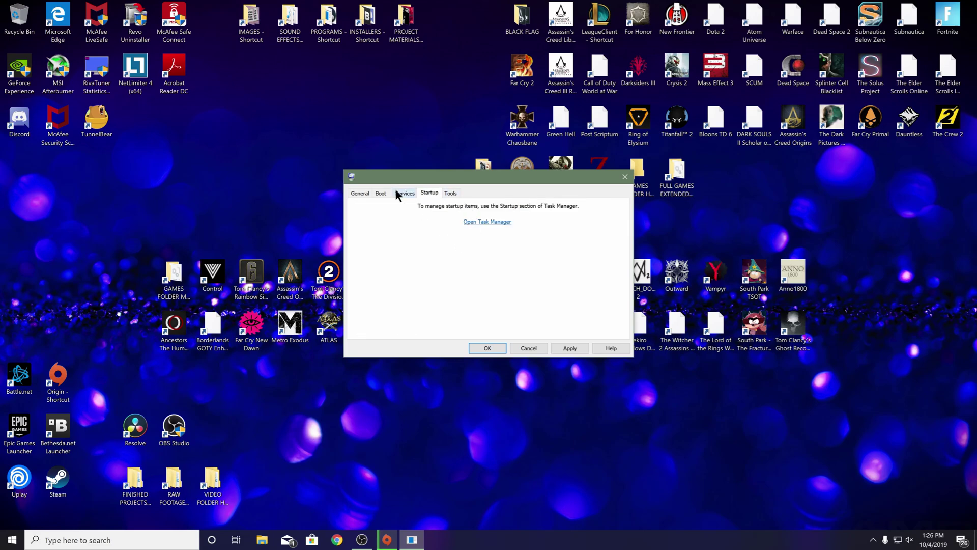
pyautogui.click(402, 194)
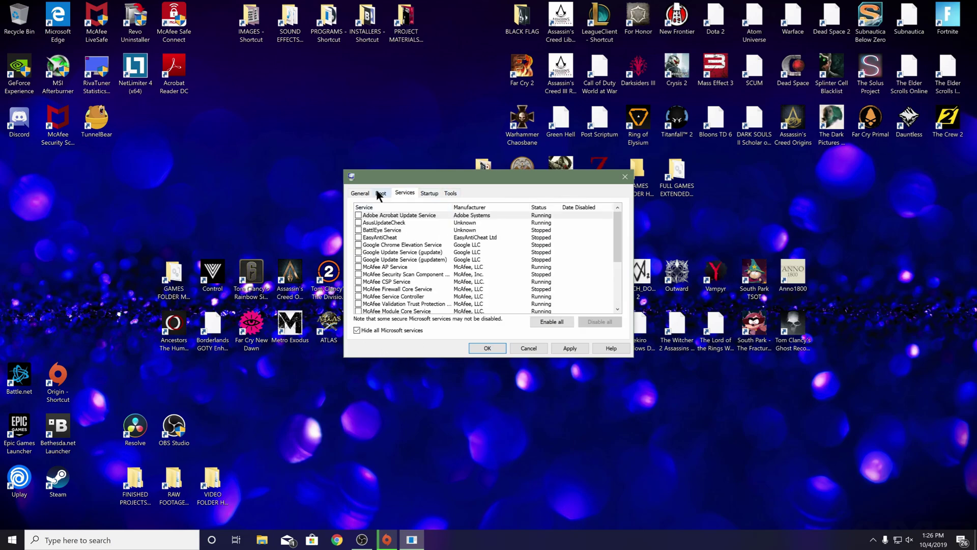
pyautogui.click(379, 193)
pyautogui.click(362, 193)
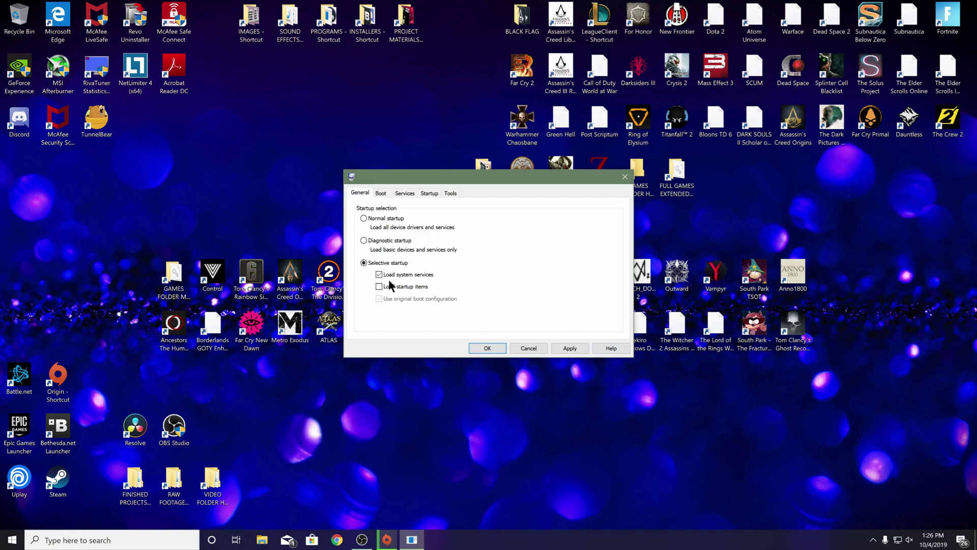
pyautogui.click(382, 193)
pyautogui.click(397, 193)
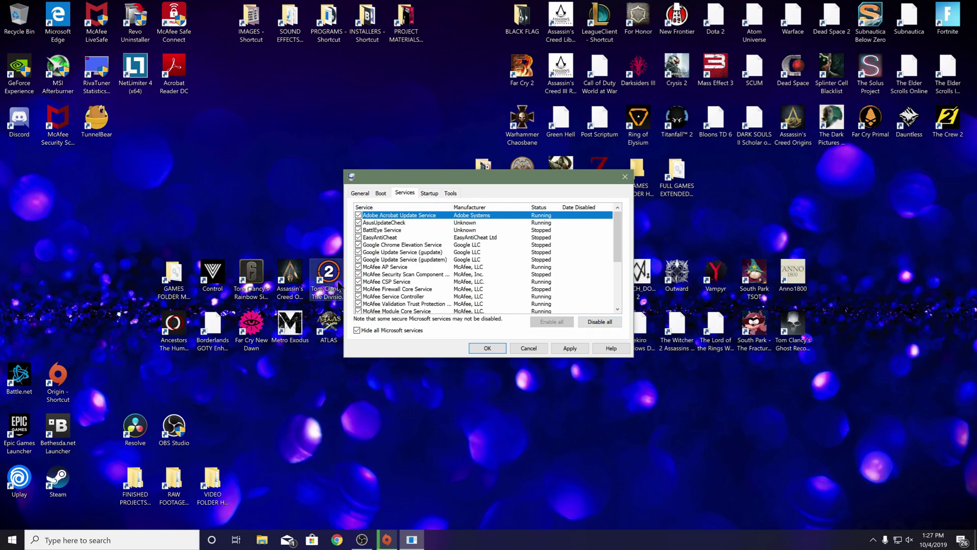
pyautogui.click(428, 194)
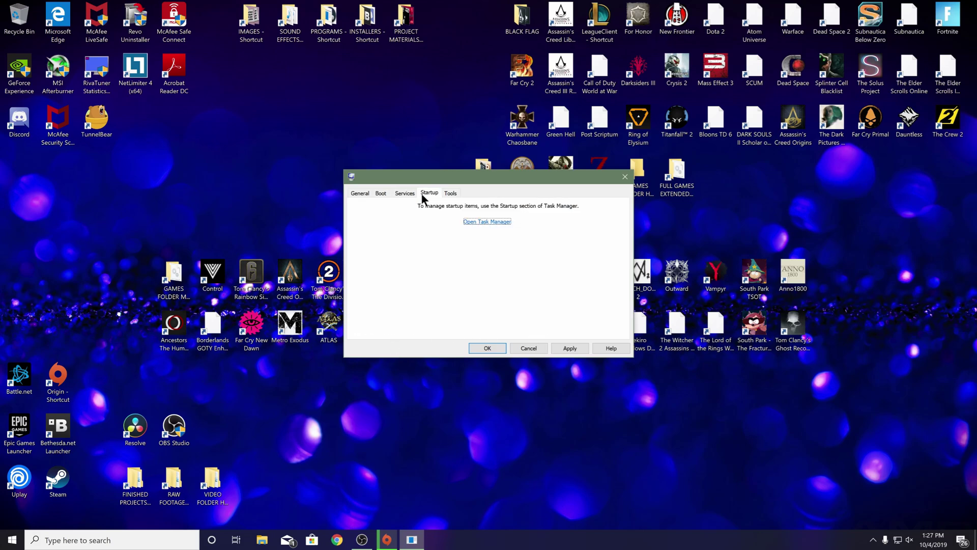
pyautogui.click(450, 192)
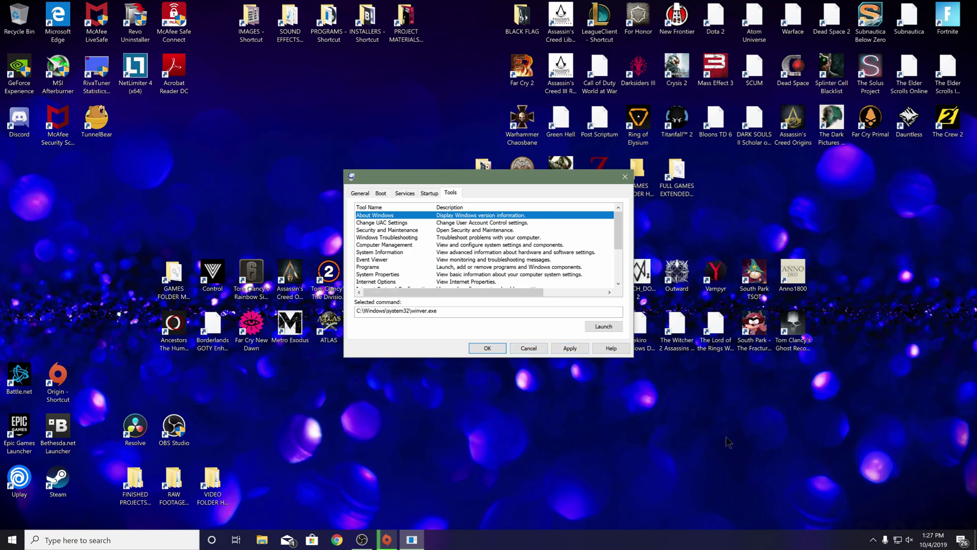
pyautogui.click(642, 443)
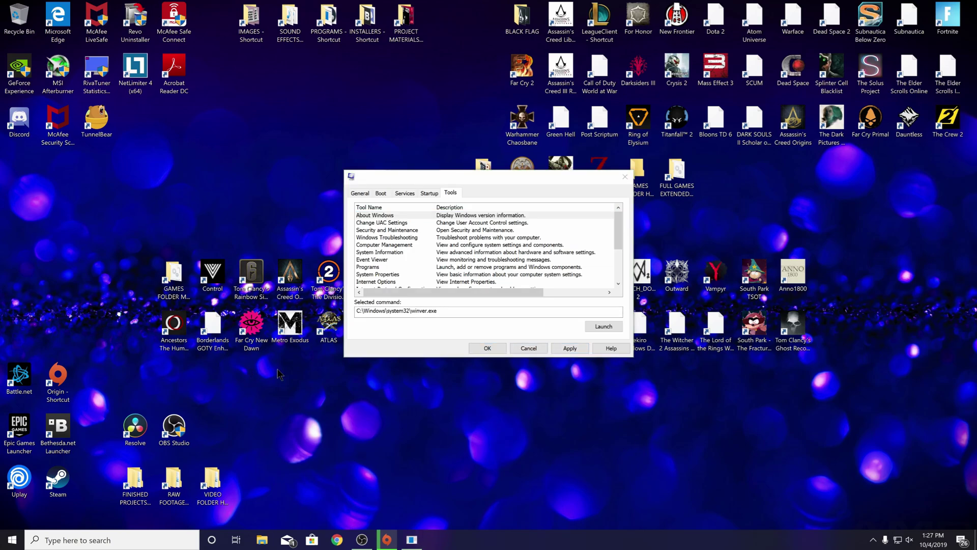